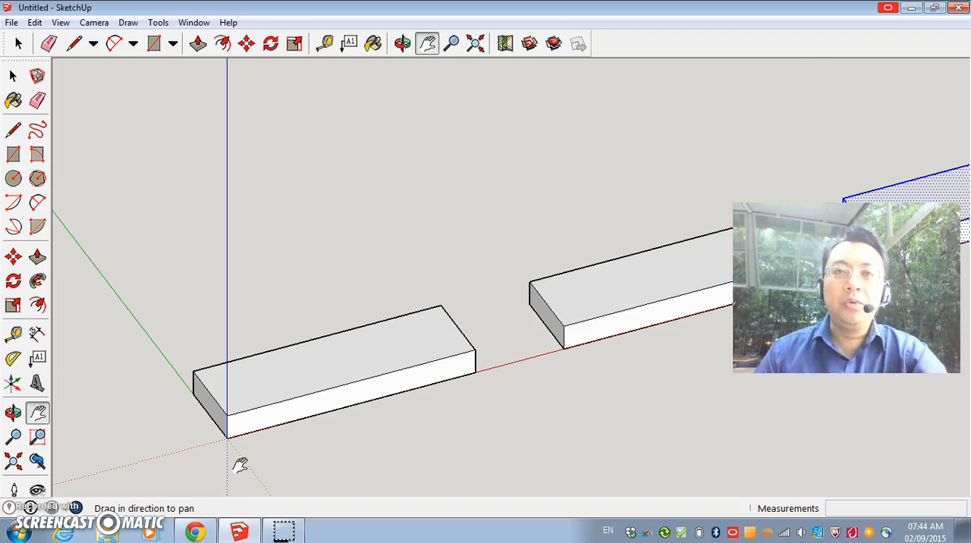
Move the ungrouped middle block onto the block at the origin, and raise it straight up about 32 mm.
click(336, 392)
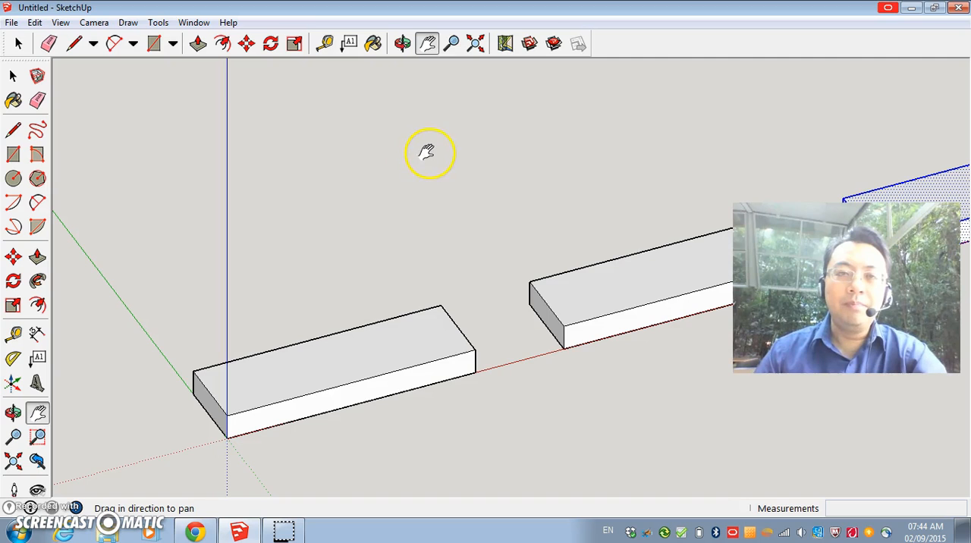
drag(429, 152, 321, 136)
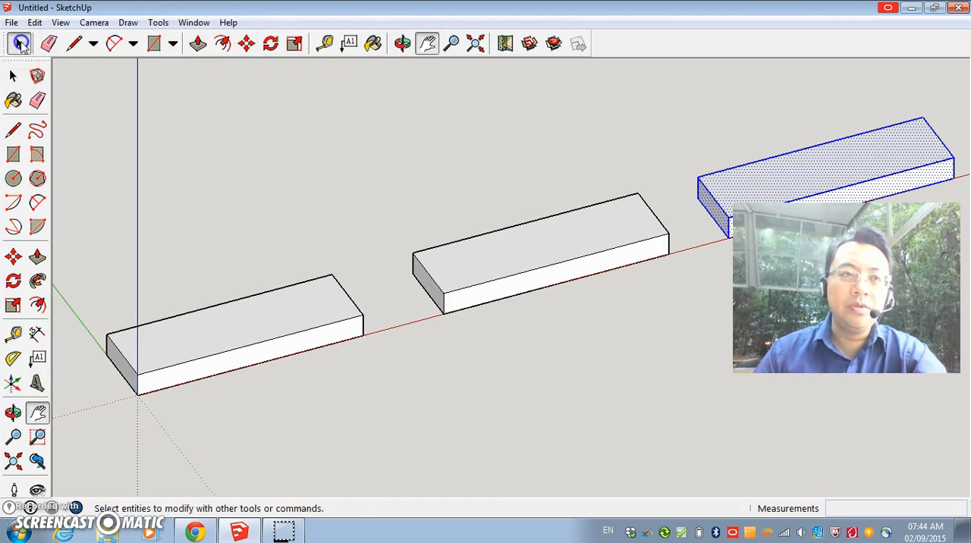
click(21, 44)
drag(399, 119, 685, 371)
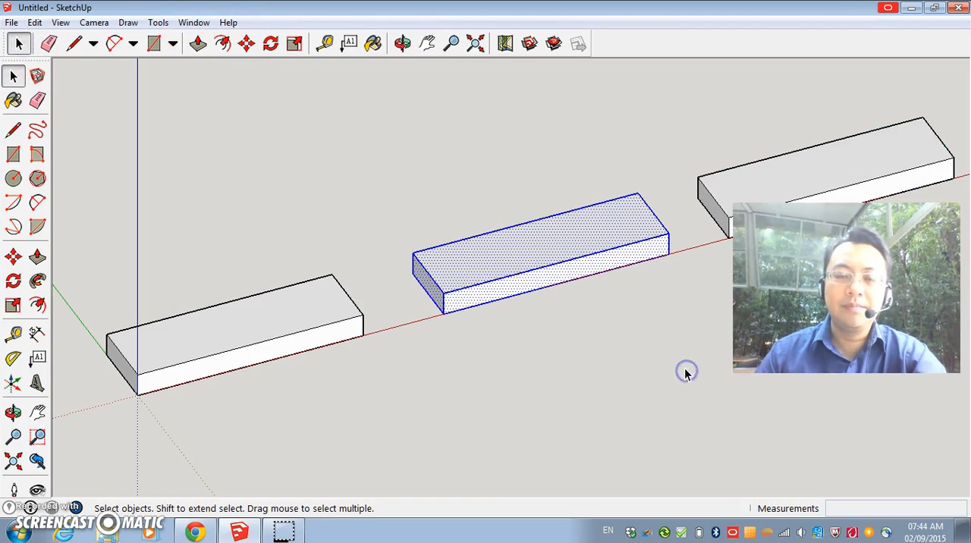
click(247, 44)
click(444, 312)
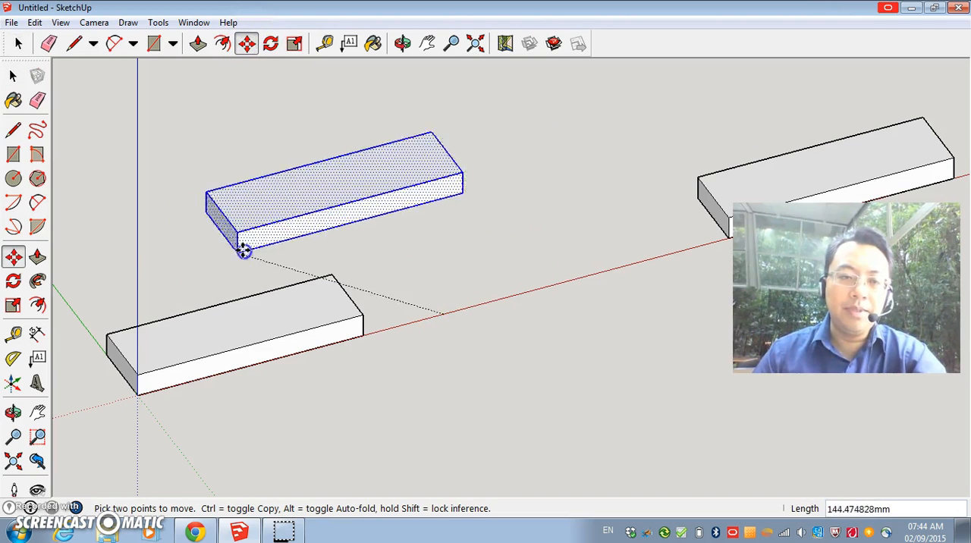
click(136, 369)
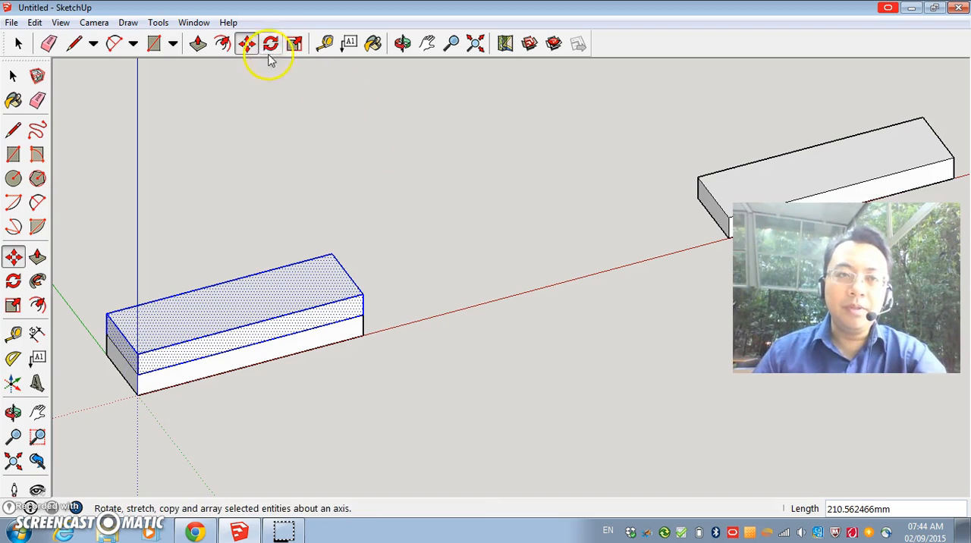
click(238, 307)
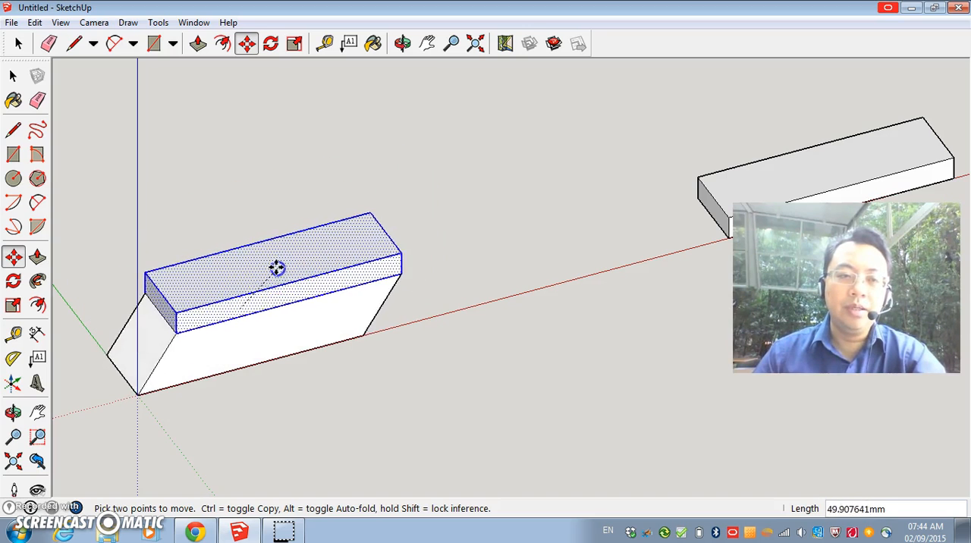
click(288, 232)
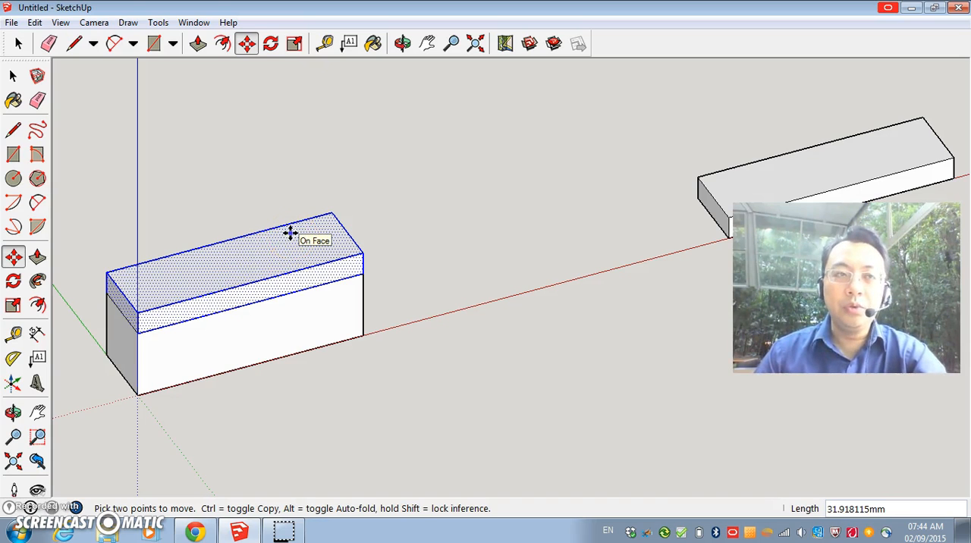
Undo both moves of the middle block.
click(35, 22)
click(48, 40)
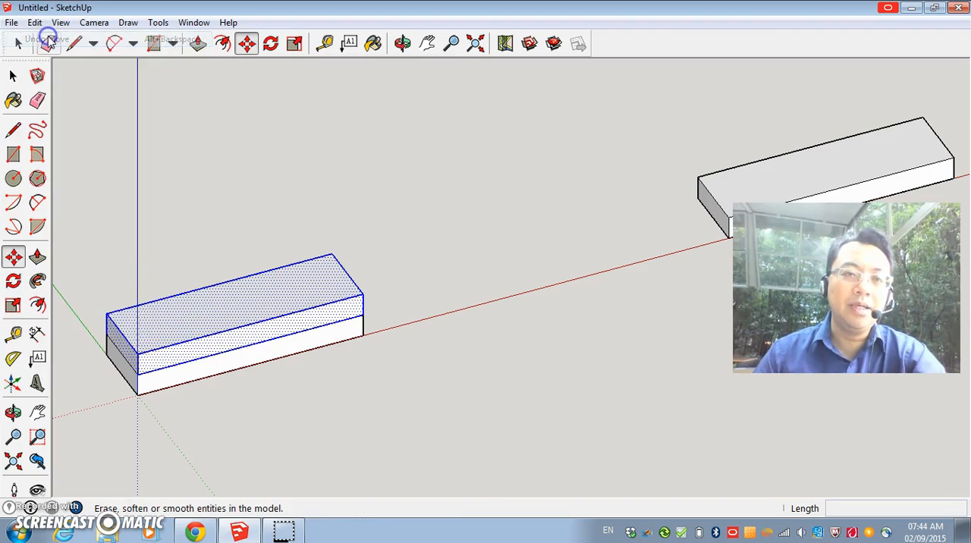
click(35, 22)
click(47, 39)
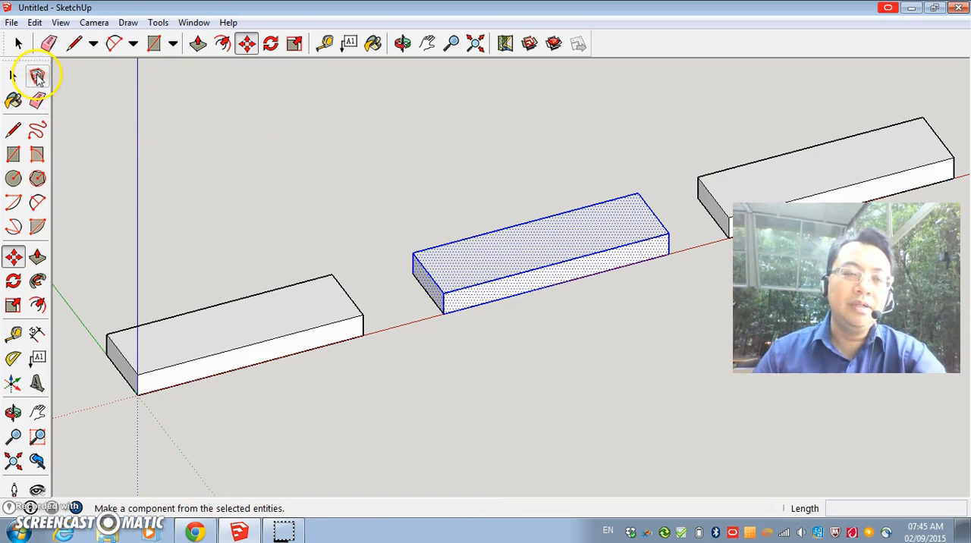
Select all of the middle block's geometry and make it a component with the default settings.
click(37, 76)
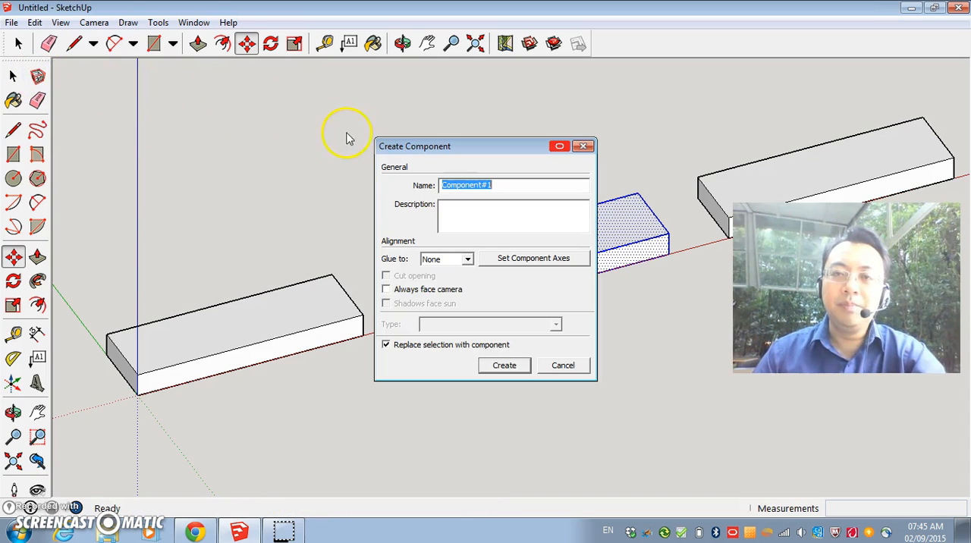
click(583, 144)
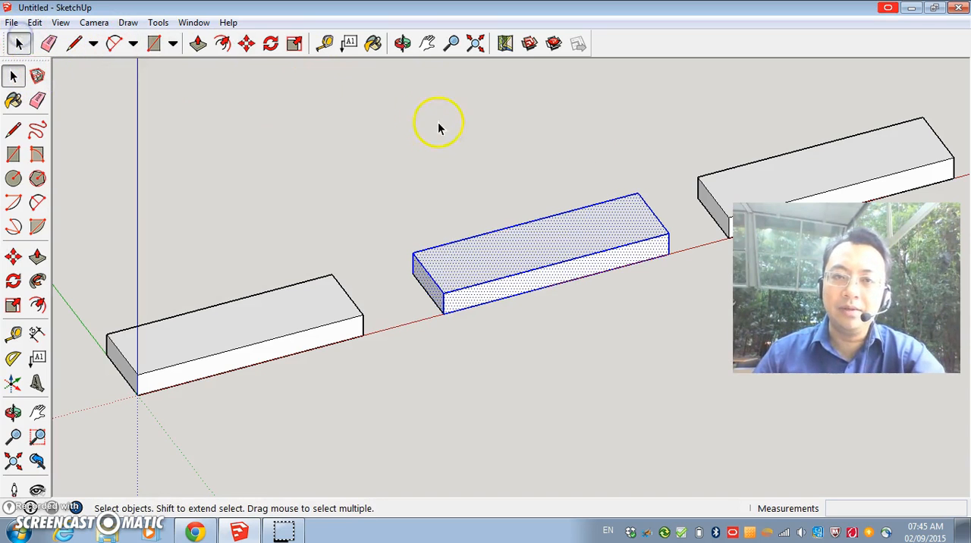
drag(398, 138, 688, 370)
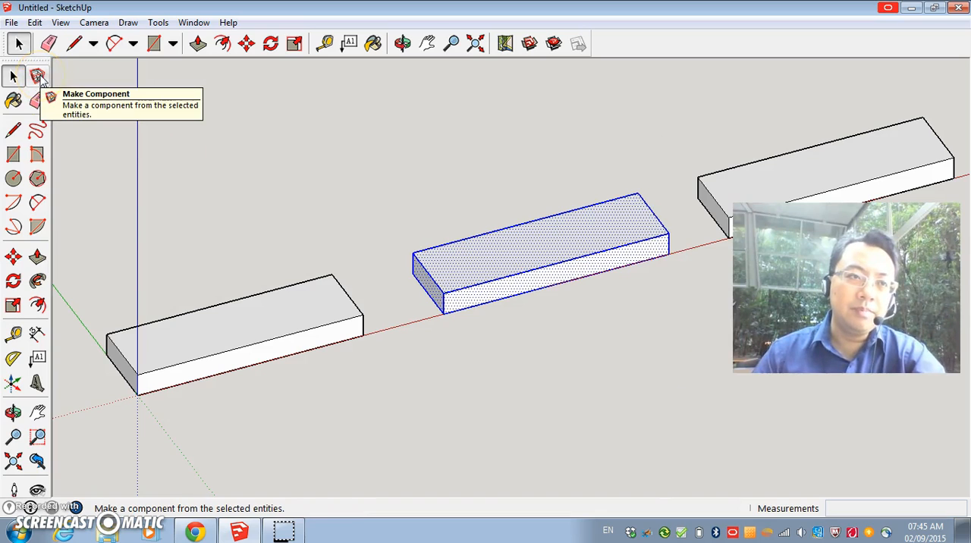
click(38, 77)
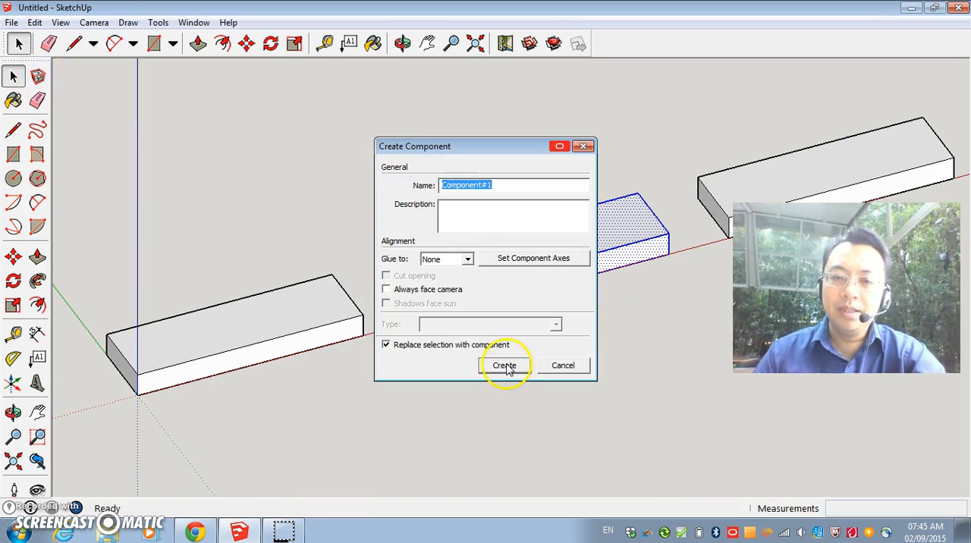
click(504, 366)
Stack the middle component on the block at the origin, and move it back about 197 mm to its place along the red axis.
click(606, 216)
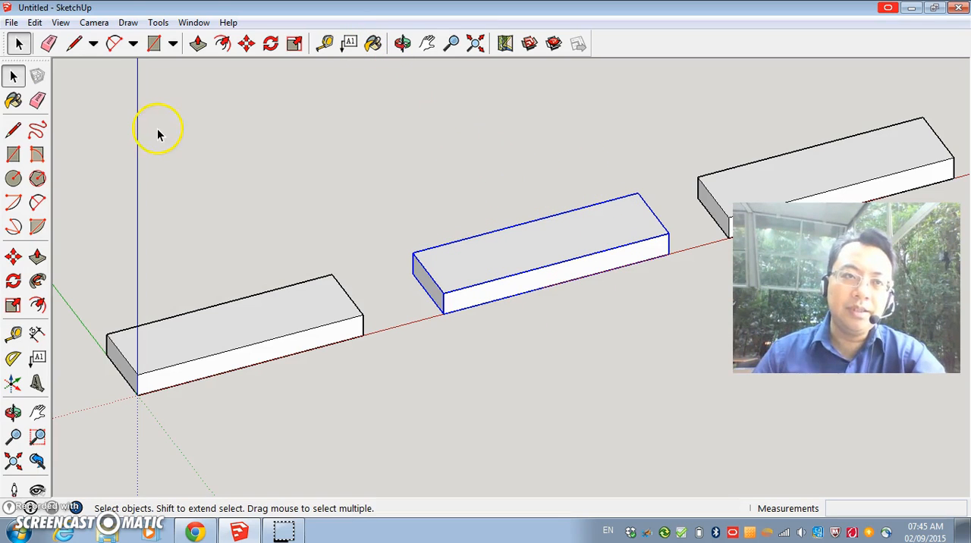
click(246, 43)
click(457, 311)
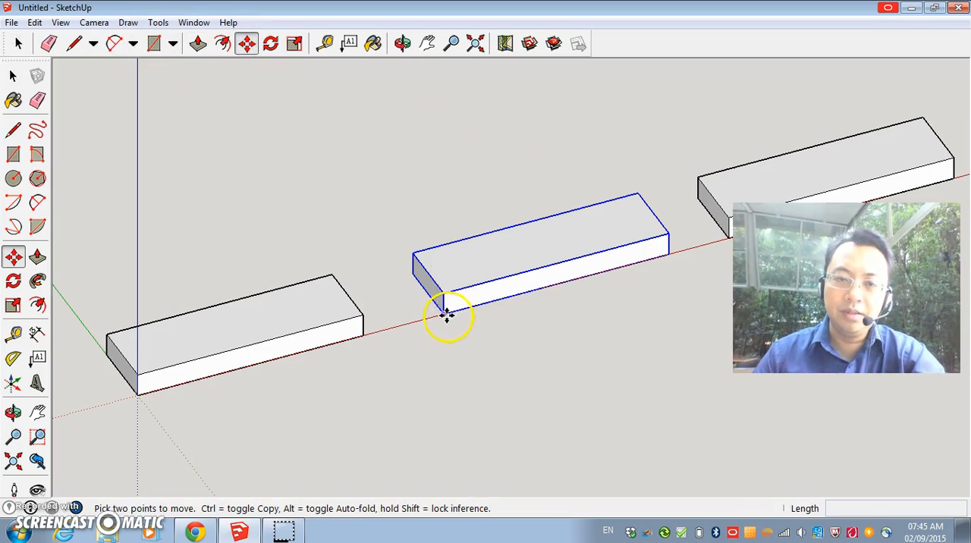
click(143, 374)
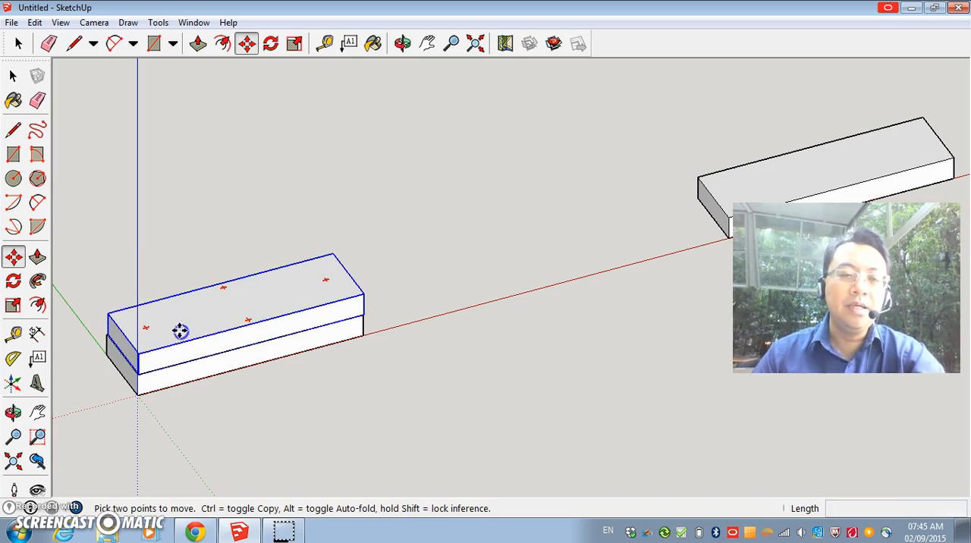
click(479, 271)
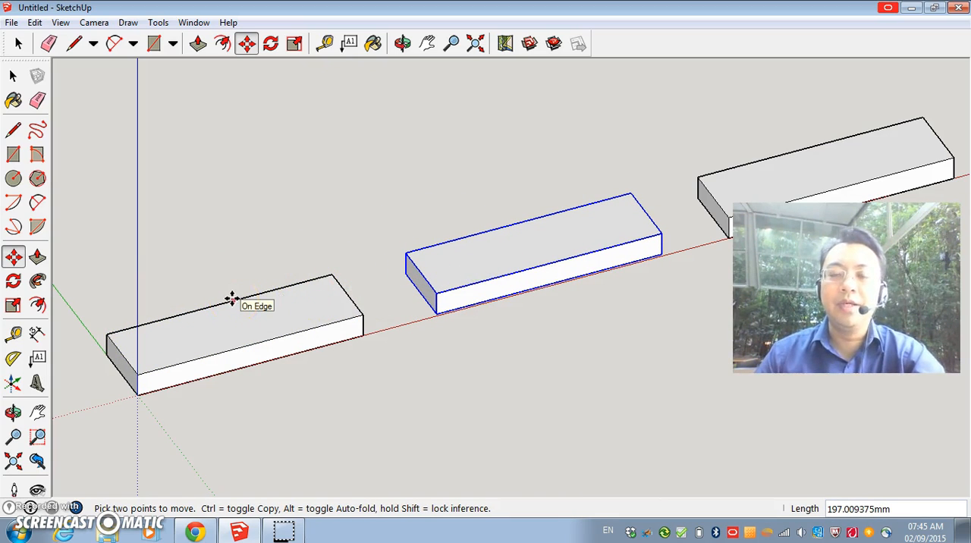
click(537, 282)
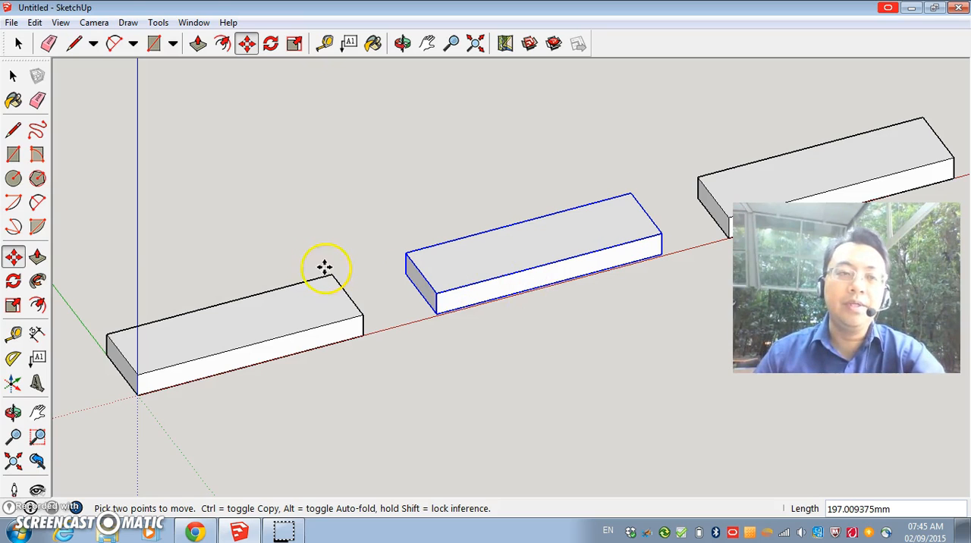
Select the entire block at the origin and turn it into a component with the default settings.
click(19, 44)
drag(71, 234, 387, 418)
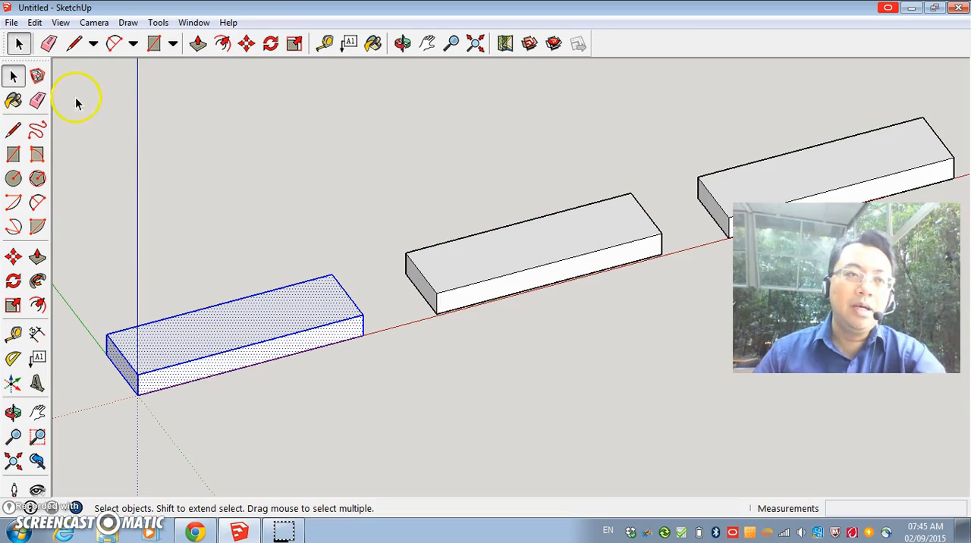
click(37, 76)
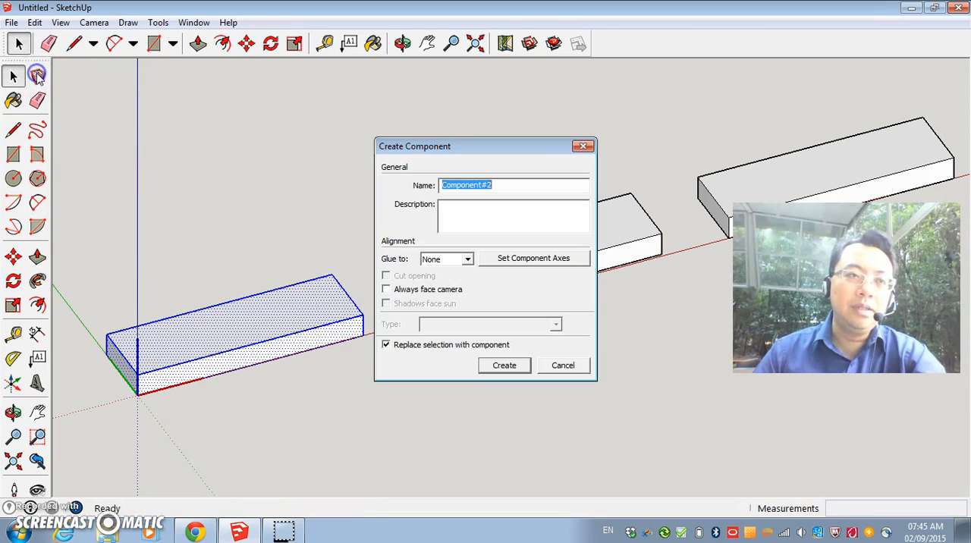
click(505, 364)
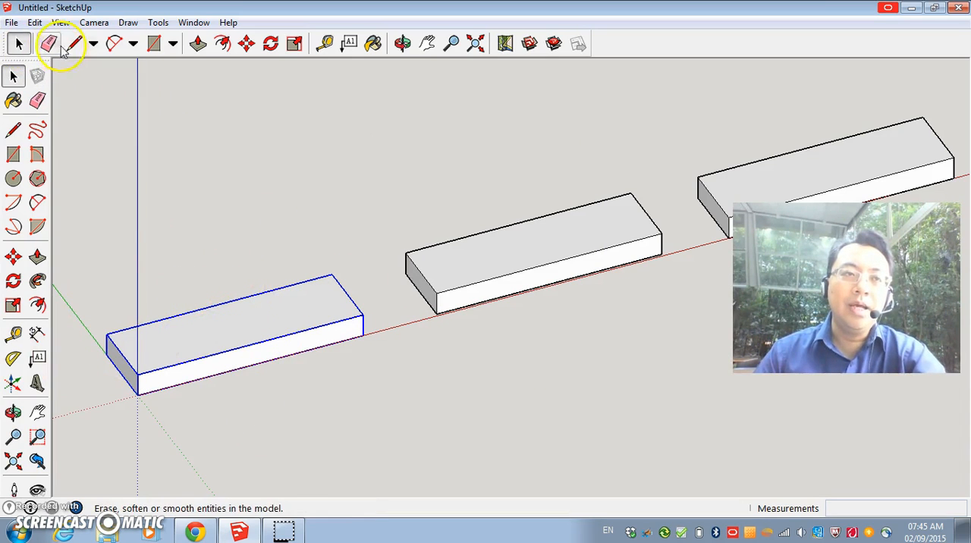
Move the origin block component freely away from its place and back next to the origin.
click(246, 43)
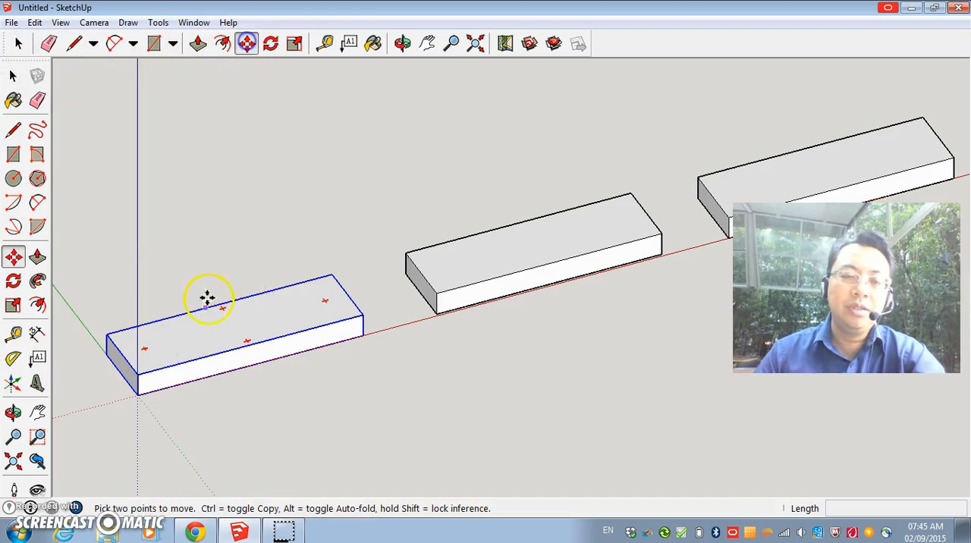
click(206, 297)
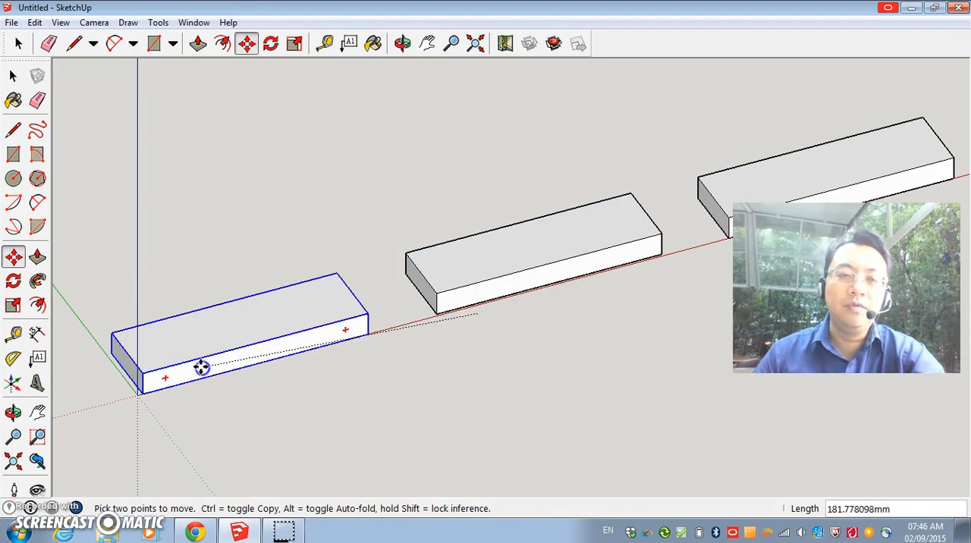
click(195, 360)
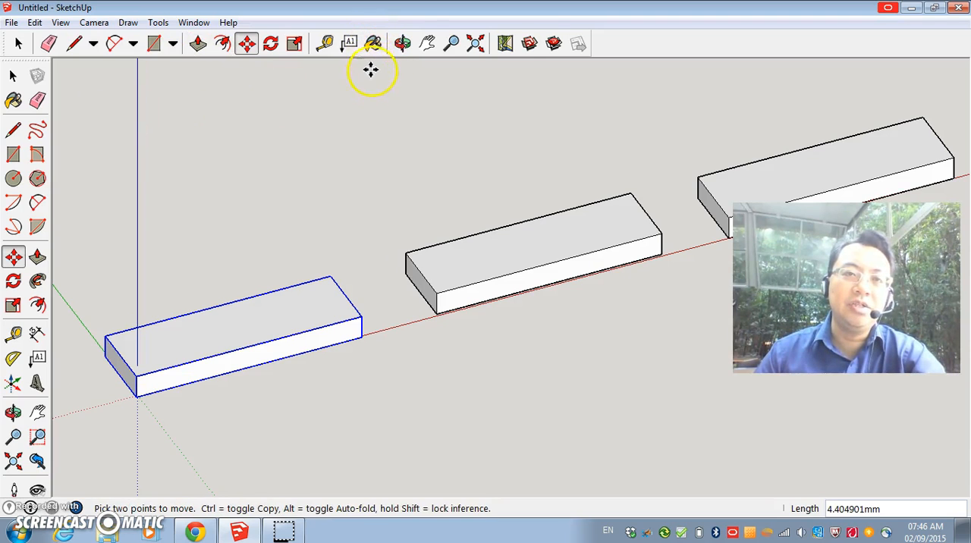
Paint the component at the origin with the Wood_Bamboo_Medium material from the Wood collection, and close the materials window.
click(373, 43)
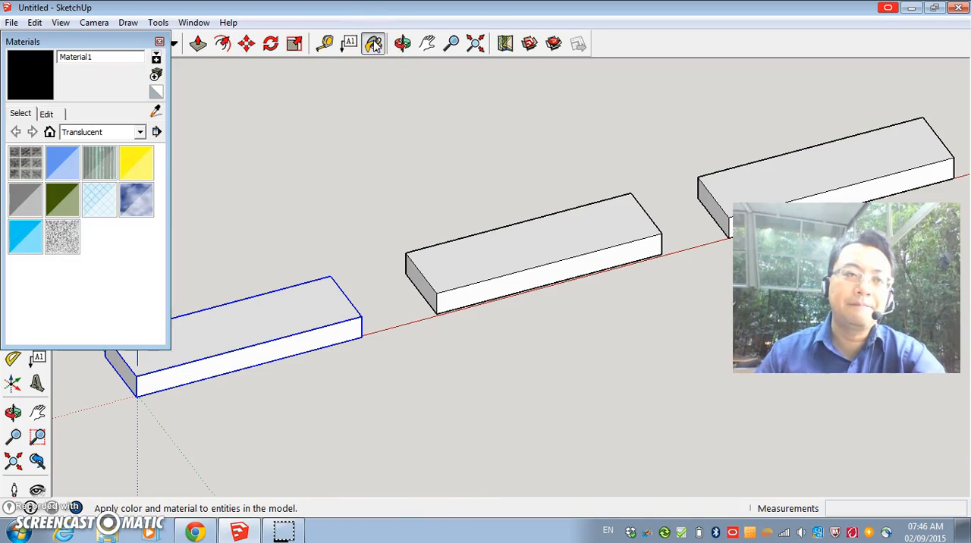
click(141, 133)
click(91, 317)
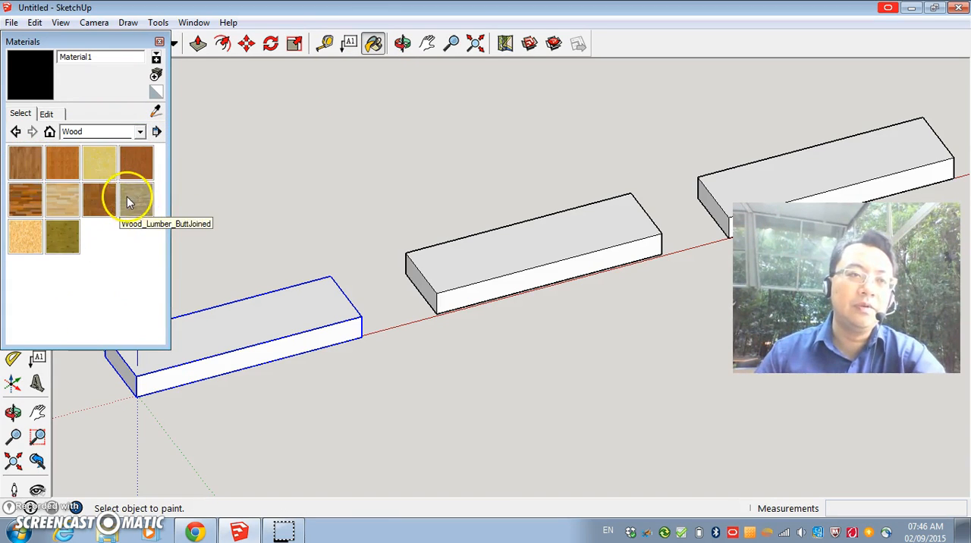
click(61, 167)
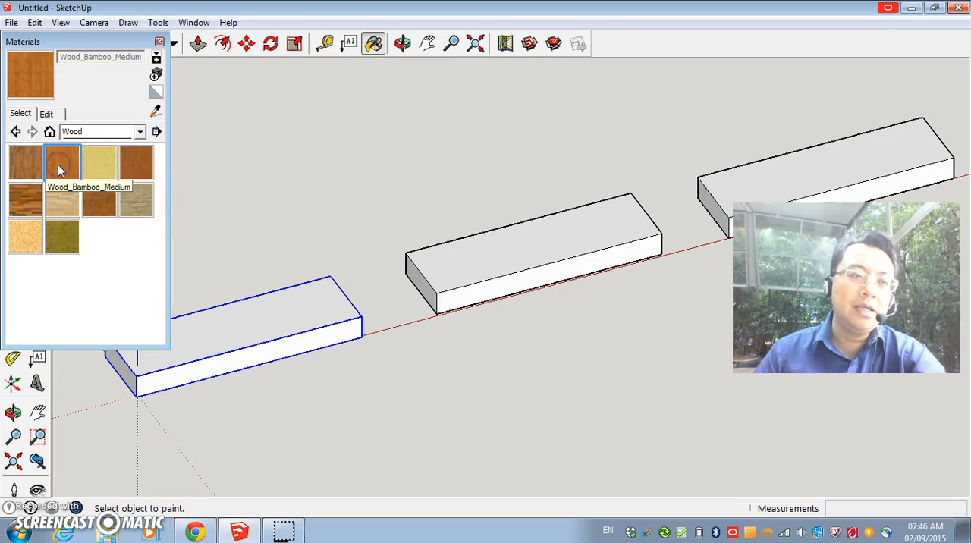
click(255, 334)
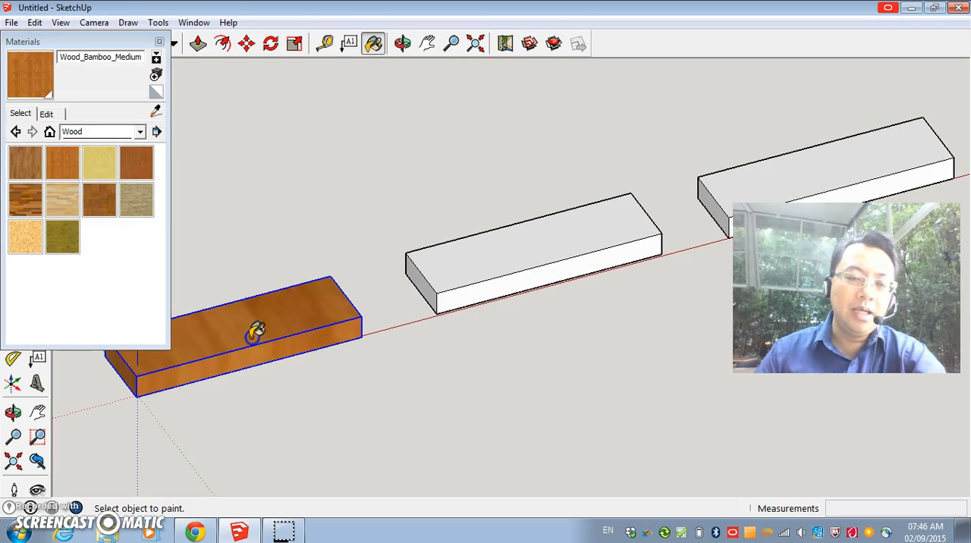
click(312, 282)
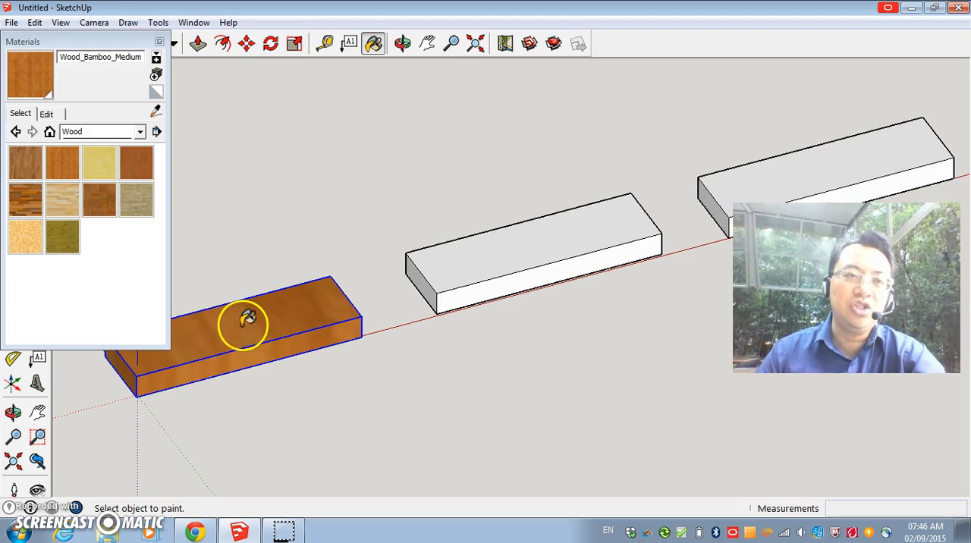
click(159, 43)
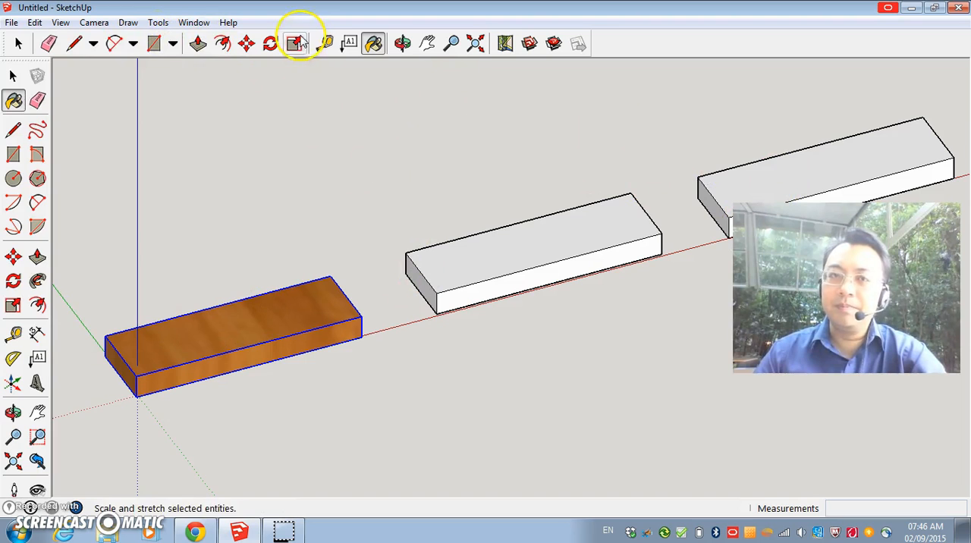
Paint the ungrouped third block's top, front and end faces one by one with the Wood_ Floor material.
click(427, 42)
drag(659, 122, 243, 205)
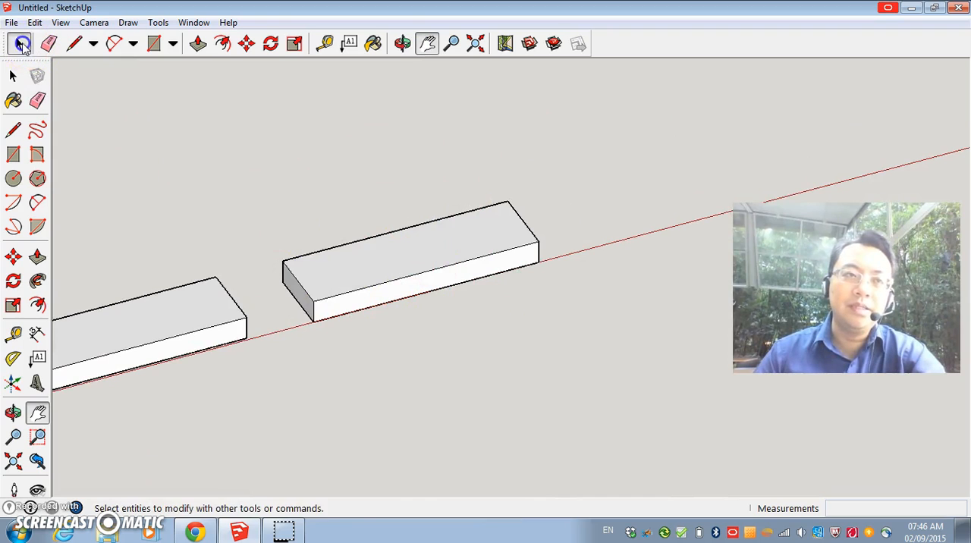
click(13, 76)
click(381, 269)
click(397, 300)
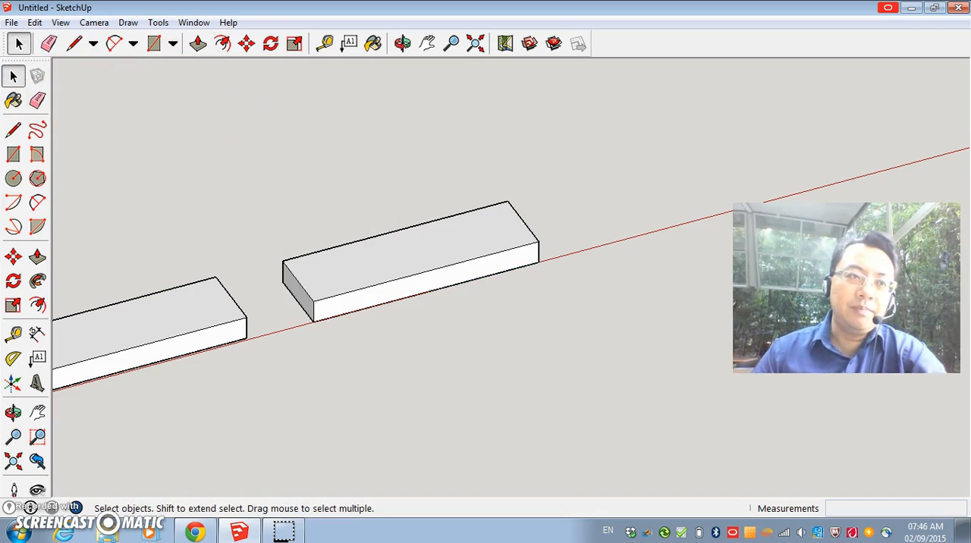
click(13, 100)
click(25, 163)
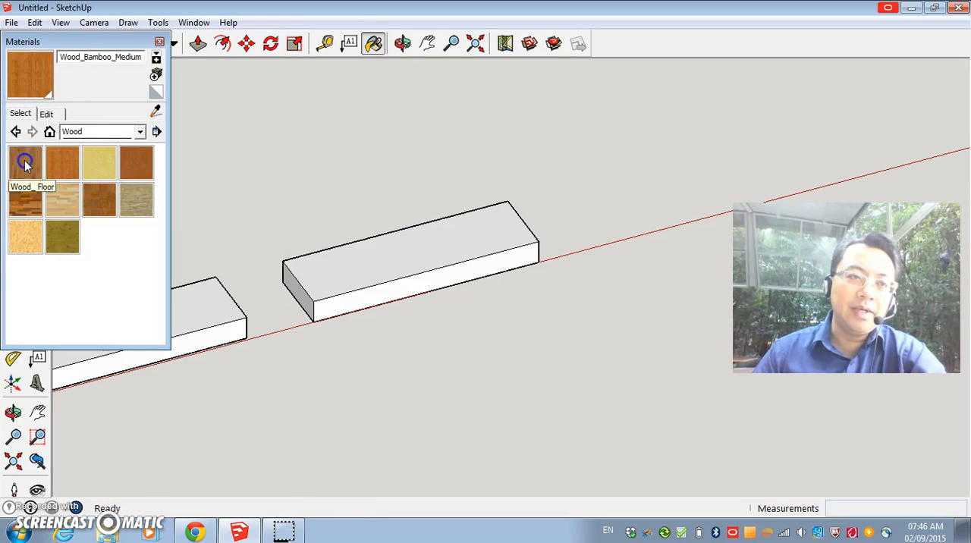
click(430, 231)
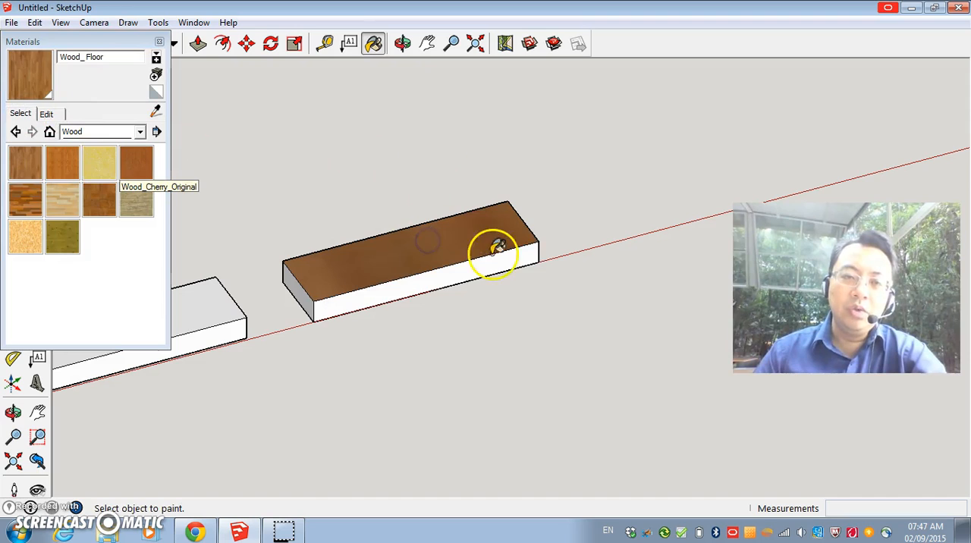
click(414, 280)
click(296, 286)
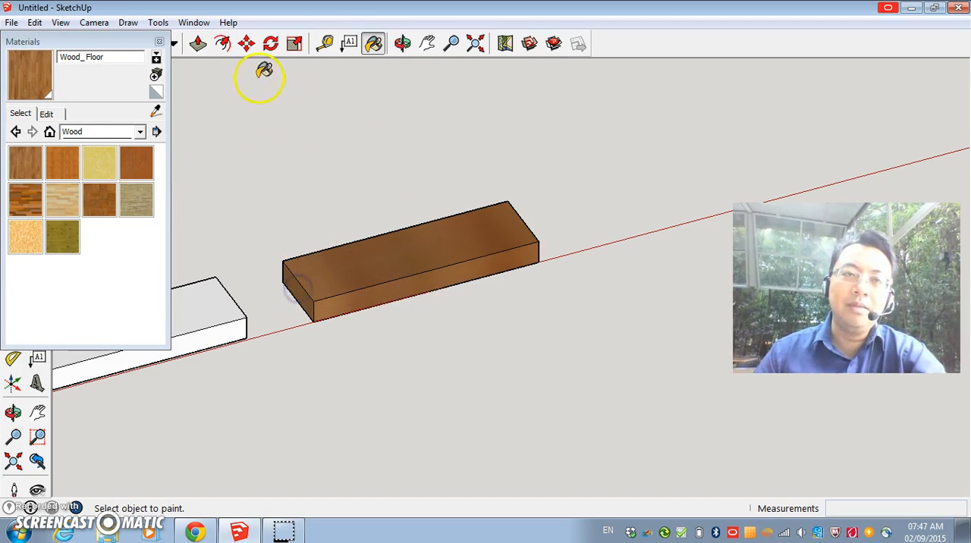
Paint the underside of the ungrouped third block with the Wood_ Floor material.
click(407, 47)
drag(412, 182, 462, 175)
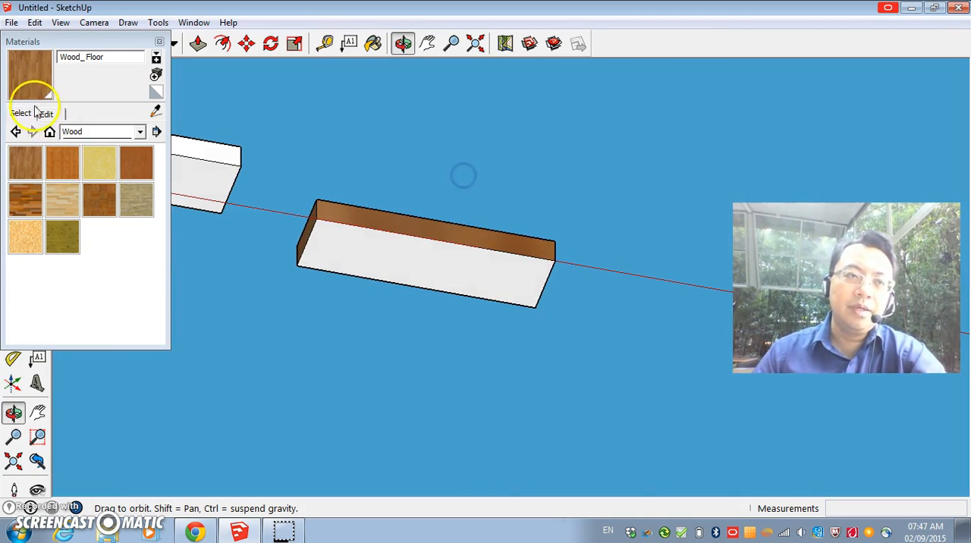
click(23, 42)
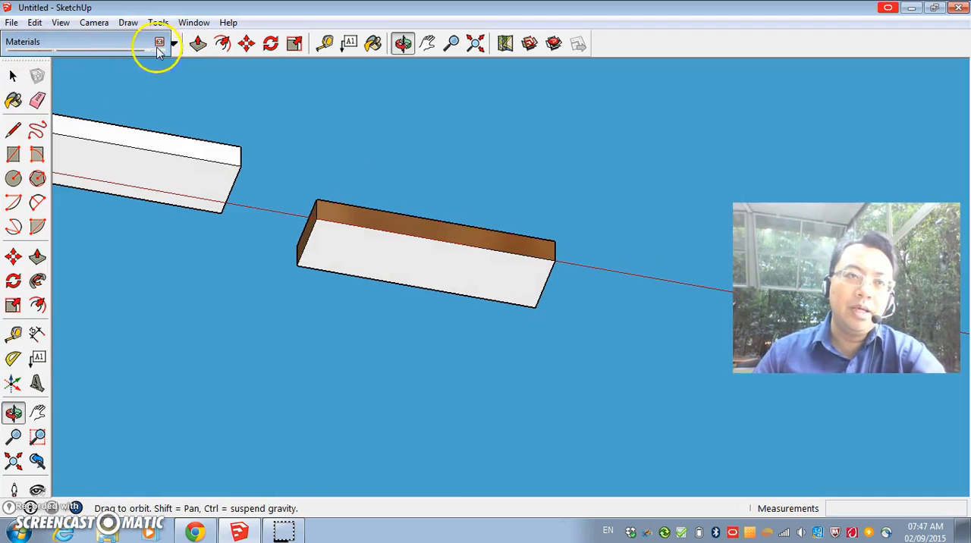
click(12, 100)
click(25, 162)
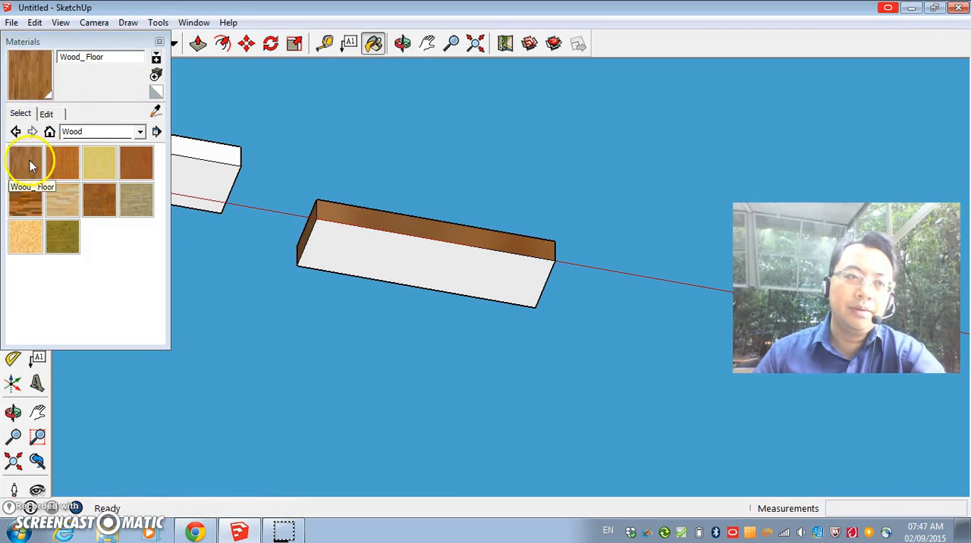
click(434, 252)
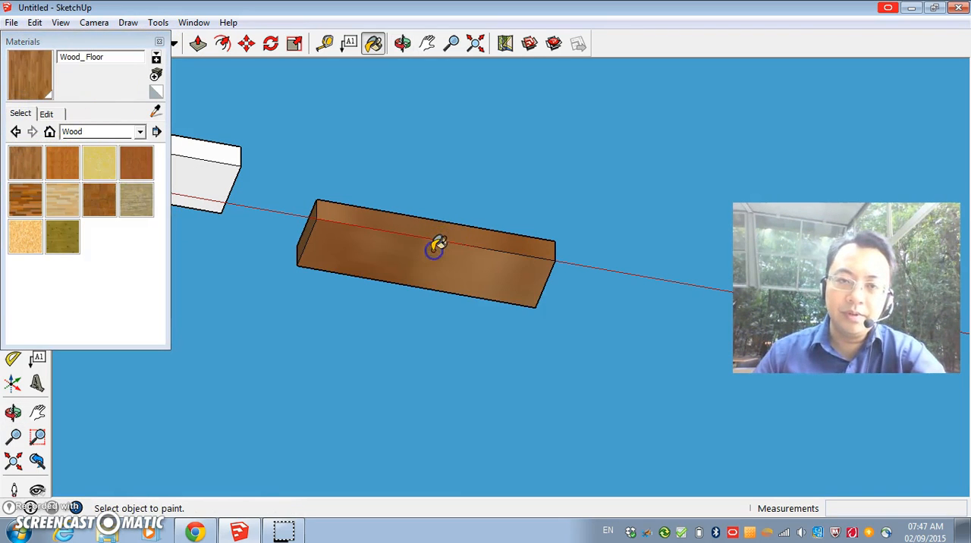
Paint the third block's remaining long side face with the Wood_ Floor material and close the materials window.
click(402, 43)
mouse_move(361, 291)
mouse_down()
mouse_move(432, 231)
mouse_move(613, 185)
mouse_move(570, 237)
mouse_move(477, 229)
mouse_move(341, 253)
mouse_up()
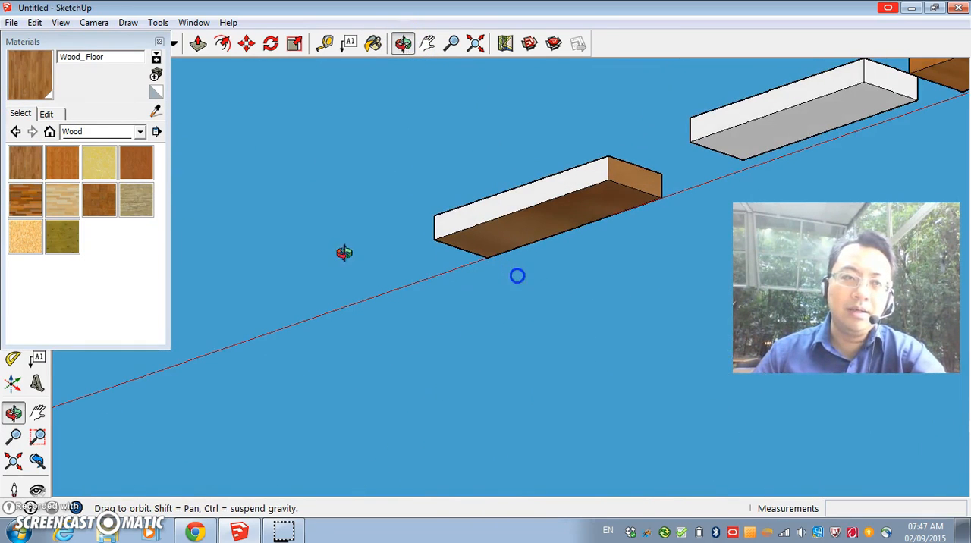
click(22, 161)
click(506, 203)
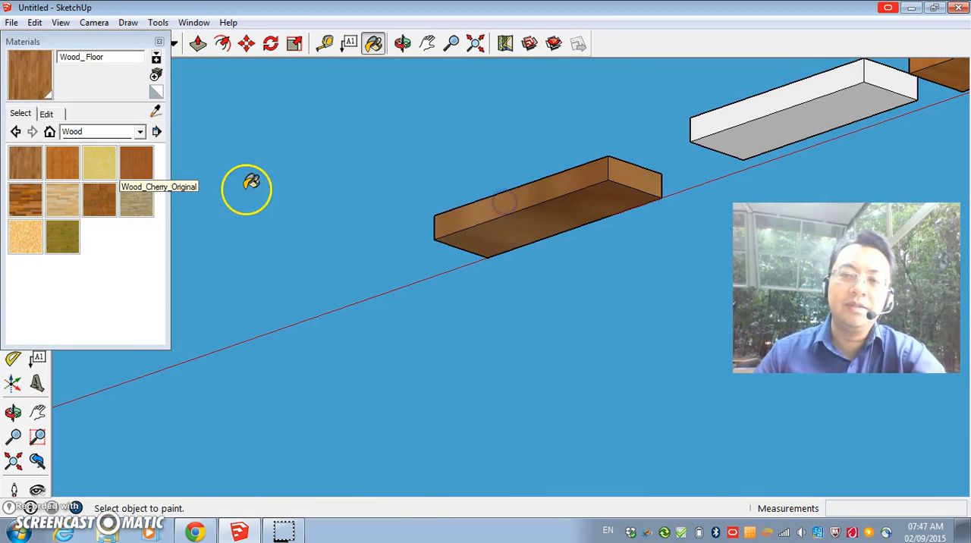
click(403, 43)
drag(607, 182, 318, 290)
drag(433, 201, 396, 225)
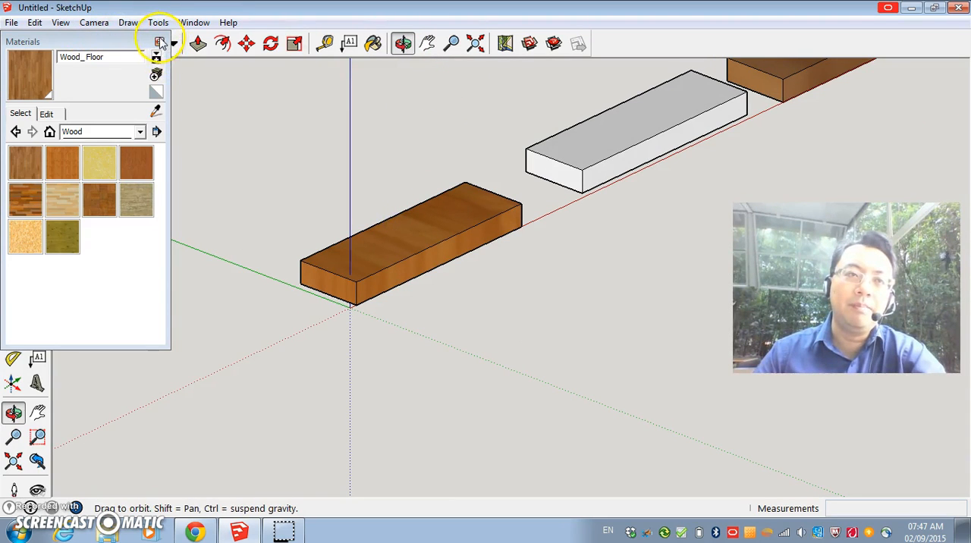
click(160, 43)
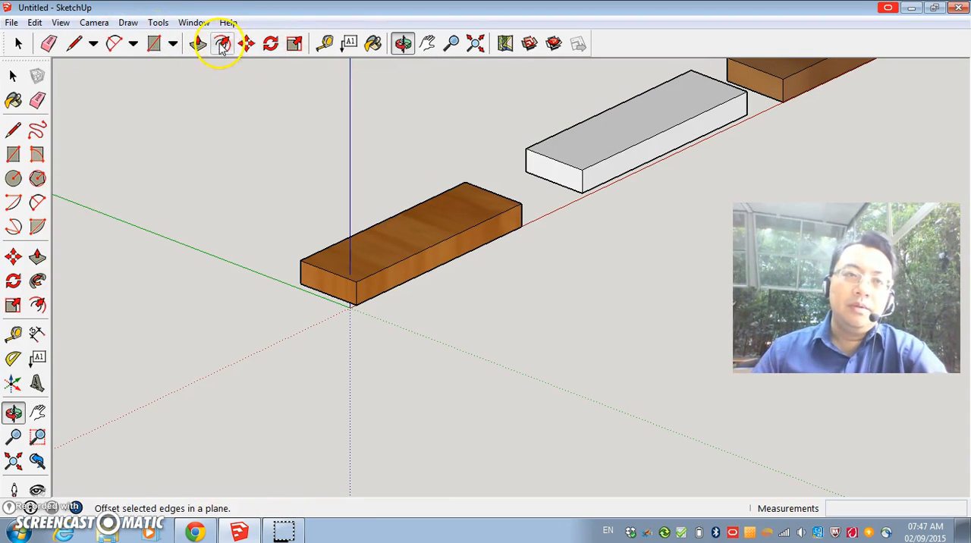
Select the white middle block component and paint it with Translucent_Glass_Blue from the Translucent collection.
click(246, 43)
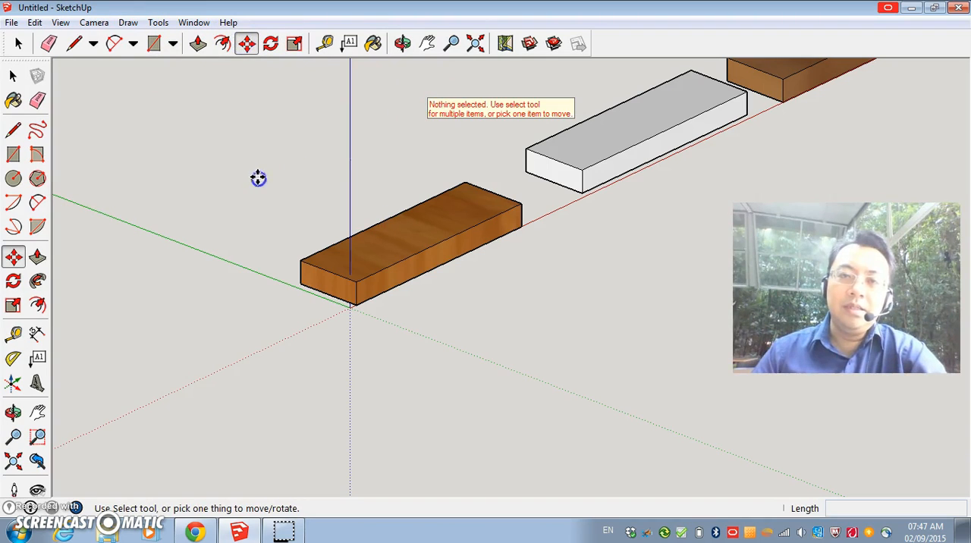
click(427, 44)
drag(580, 110, 282, 219)
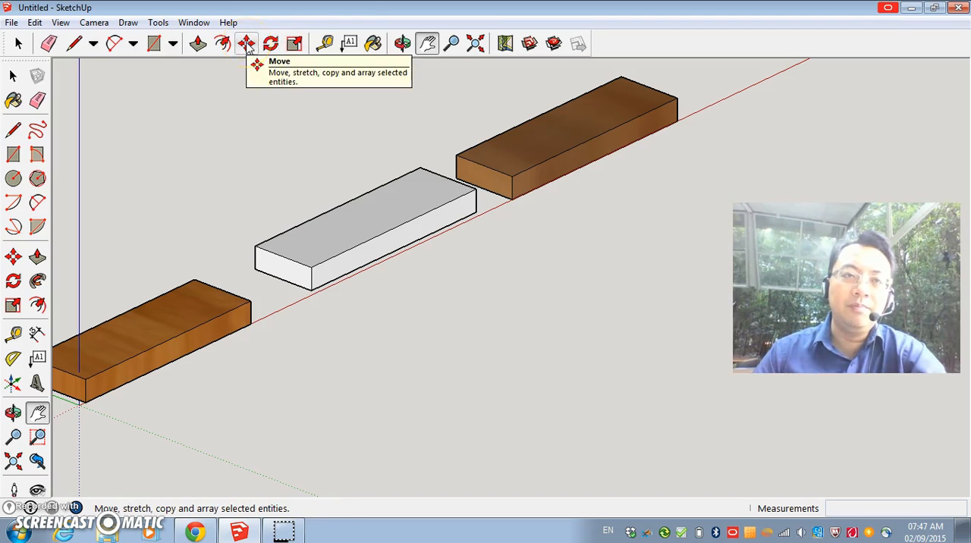
click(403, 43)
drag(379, 214, 283, 255)
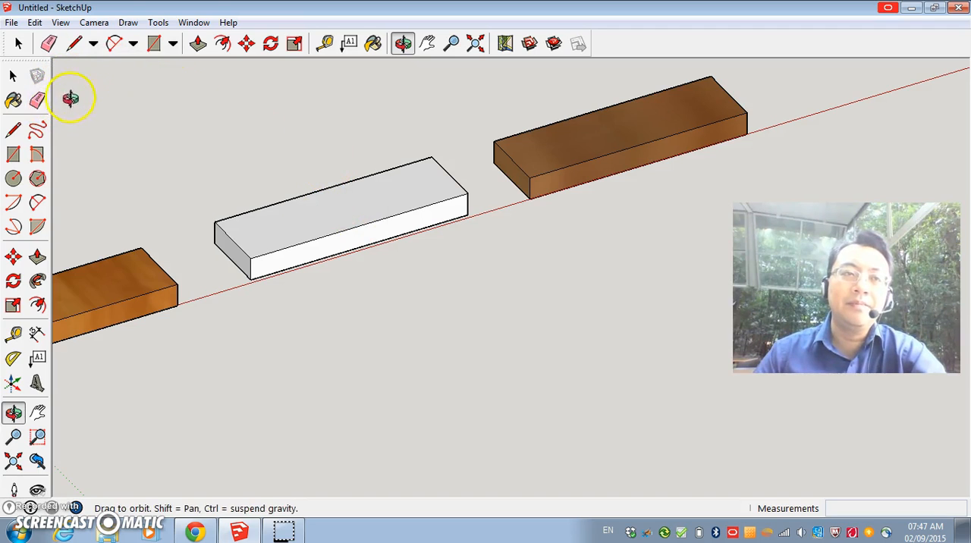
click(19, 43)
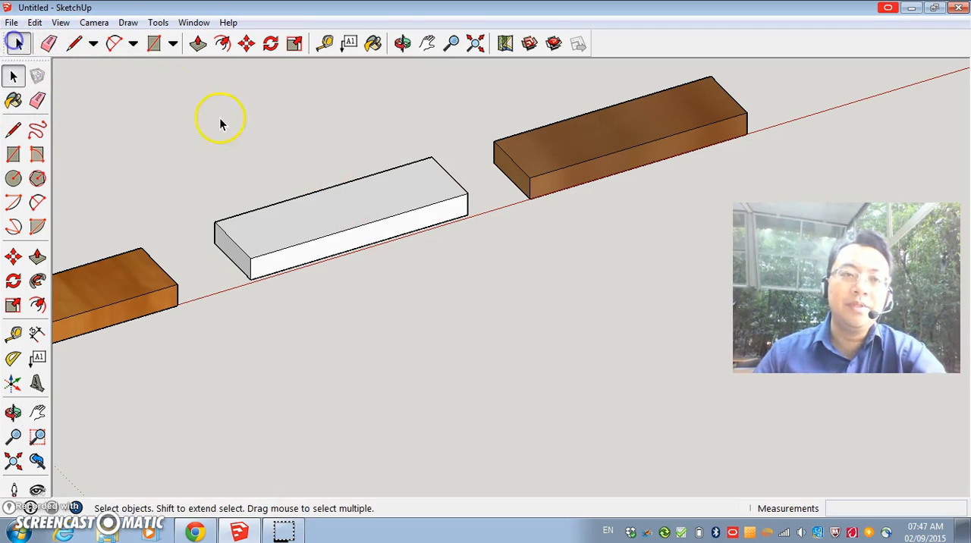
click(280, 218)
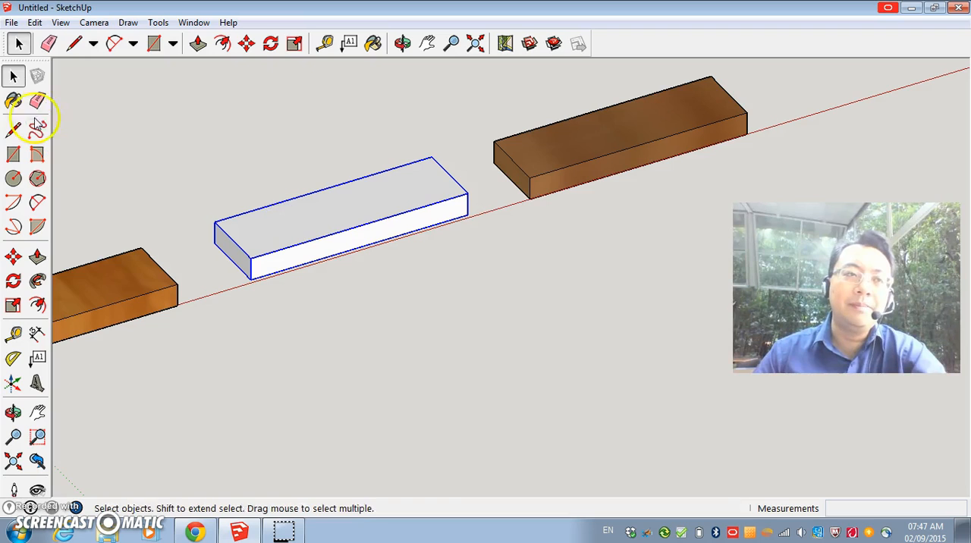
click(16, 100)
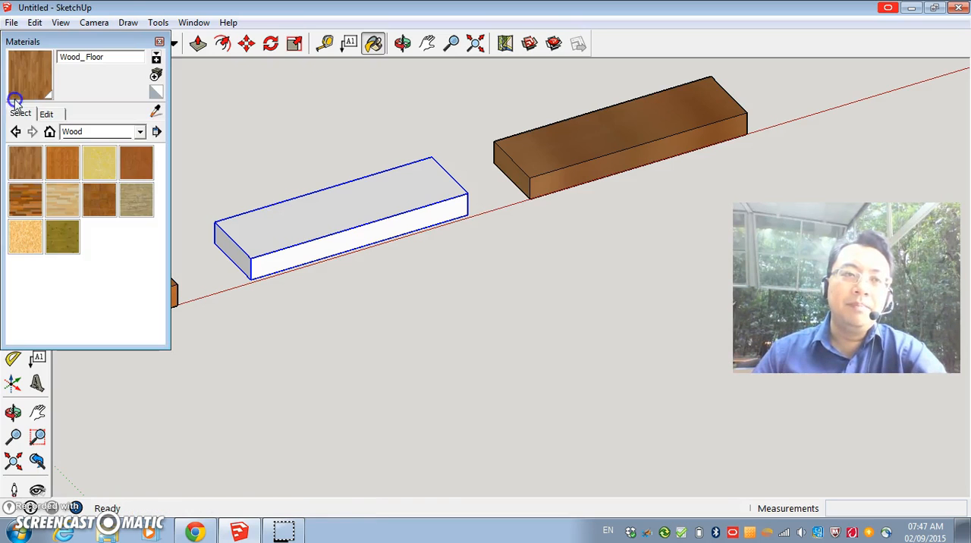
click(141, 132)
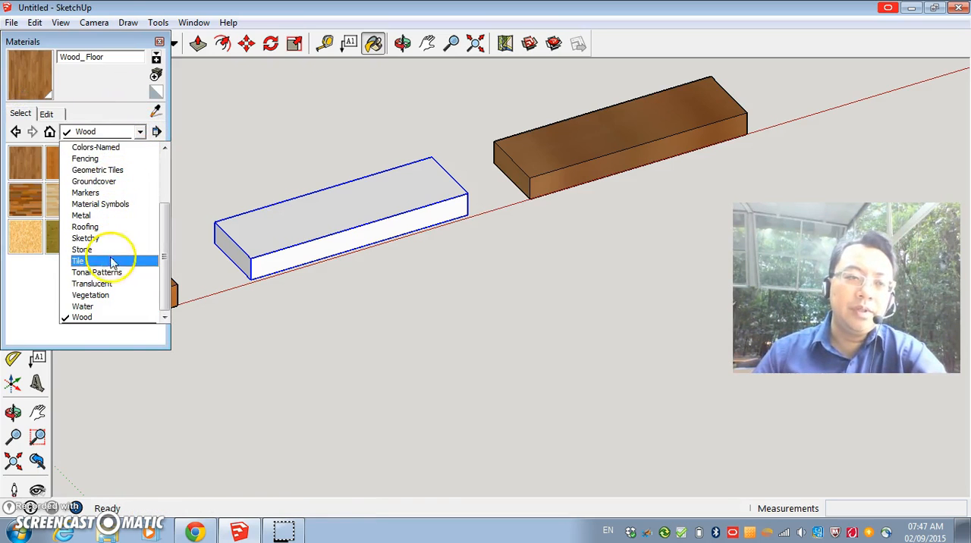
click(110, 284)
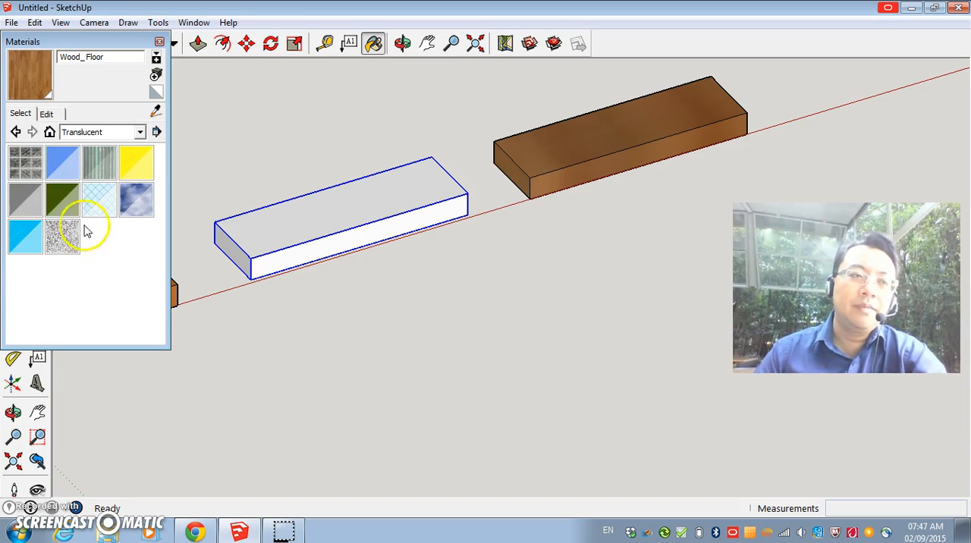
click(59, 170)
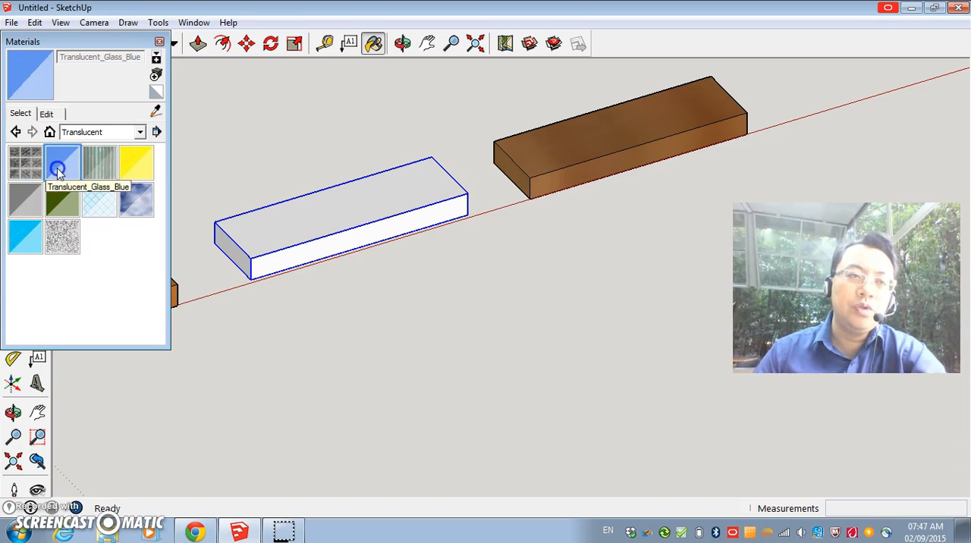
click(345, 197)
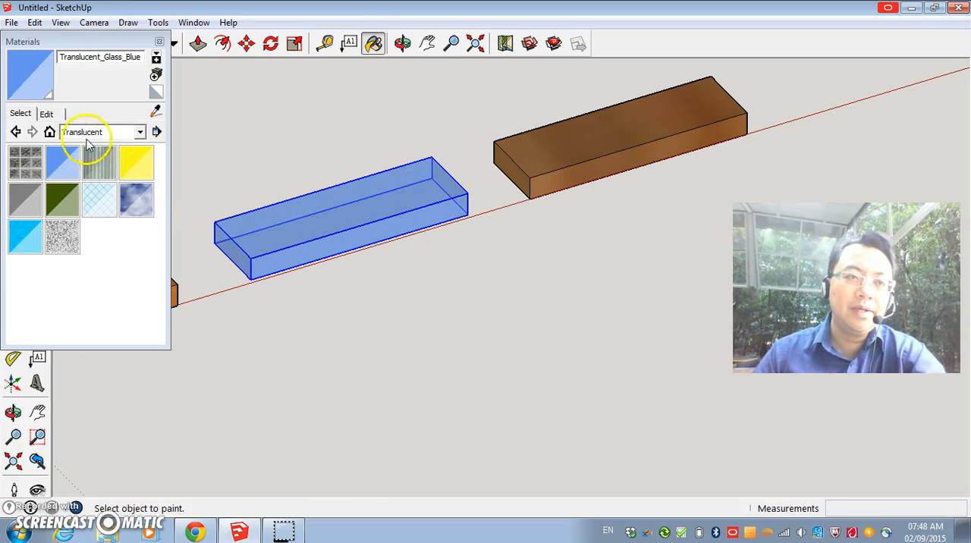
Reduce the opacity of the Translucent_Glass_Blue material to 22 and close the materials window.
click(46, 113)
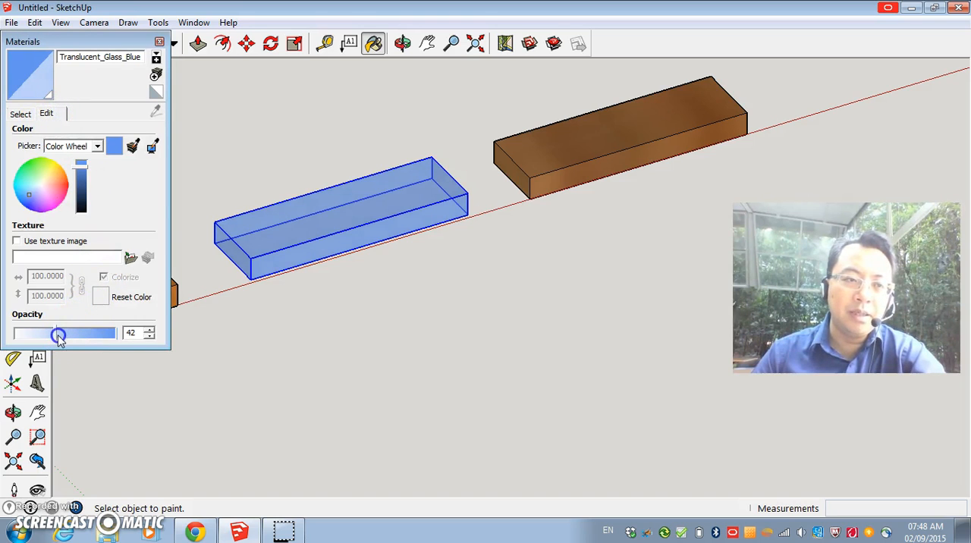
mouse_move(40, 337)
mouse_down()
mouse_move(31, 333)
mouse_move(98, 335)
mouse_move(40, 336)
mouse_up()
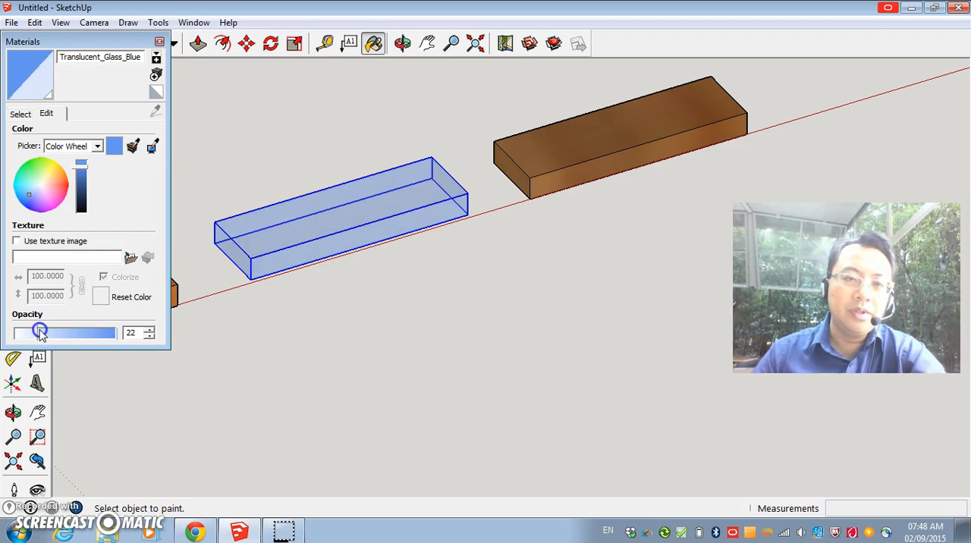
click(160, 41)
Move the translucent blue component about 210 mm so it sits directly on top of the ungrouped third block.
click(246, 43)
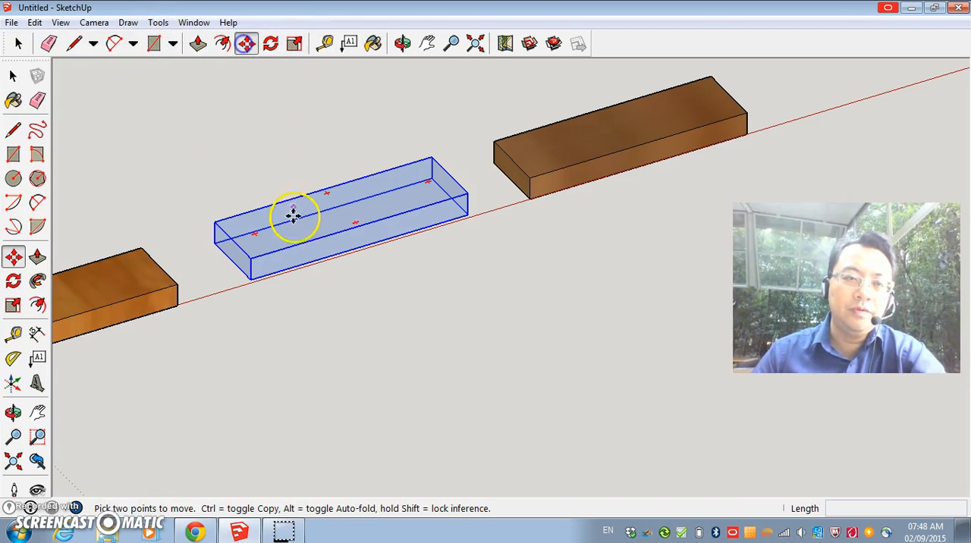
click(295, 224)
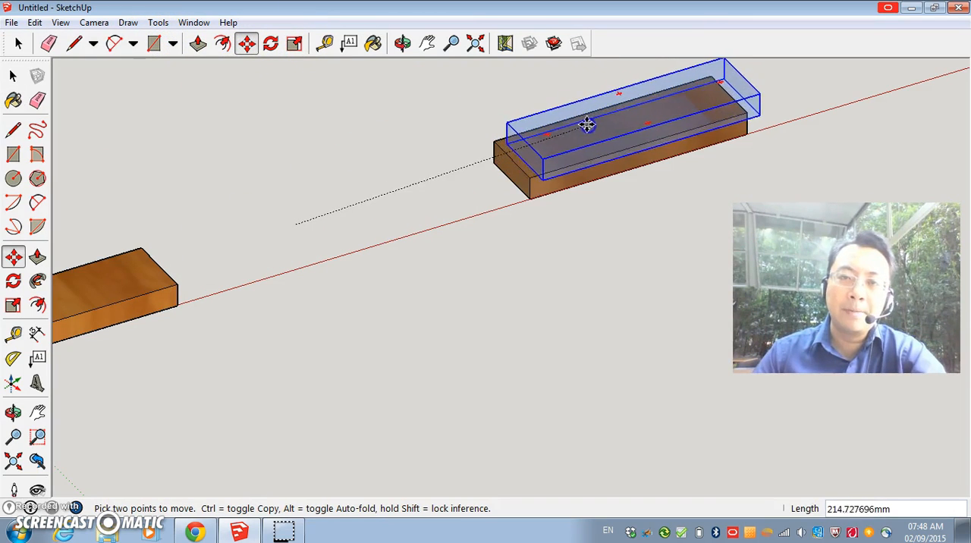
click(624, 151)
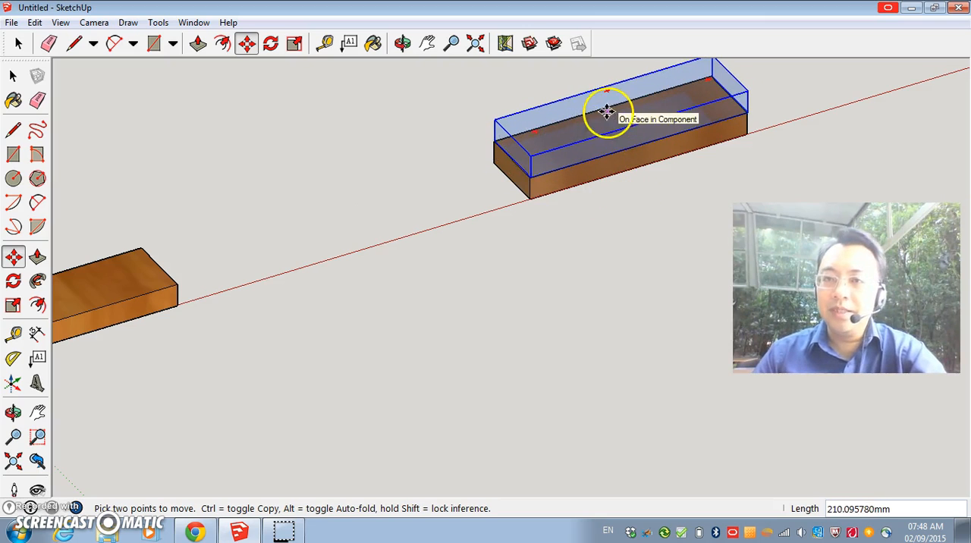